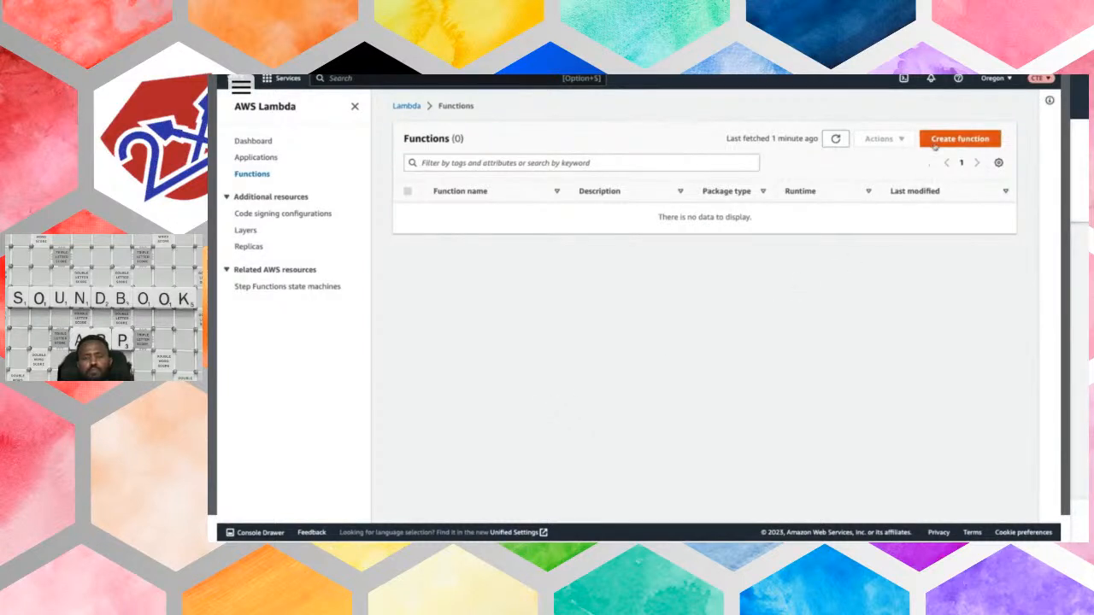
- Start a new Lambda function authored from scratch, named ResizeImage, with the Python 3.9 runtime
left_click(934, 142)
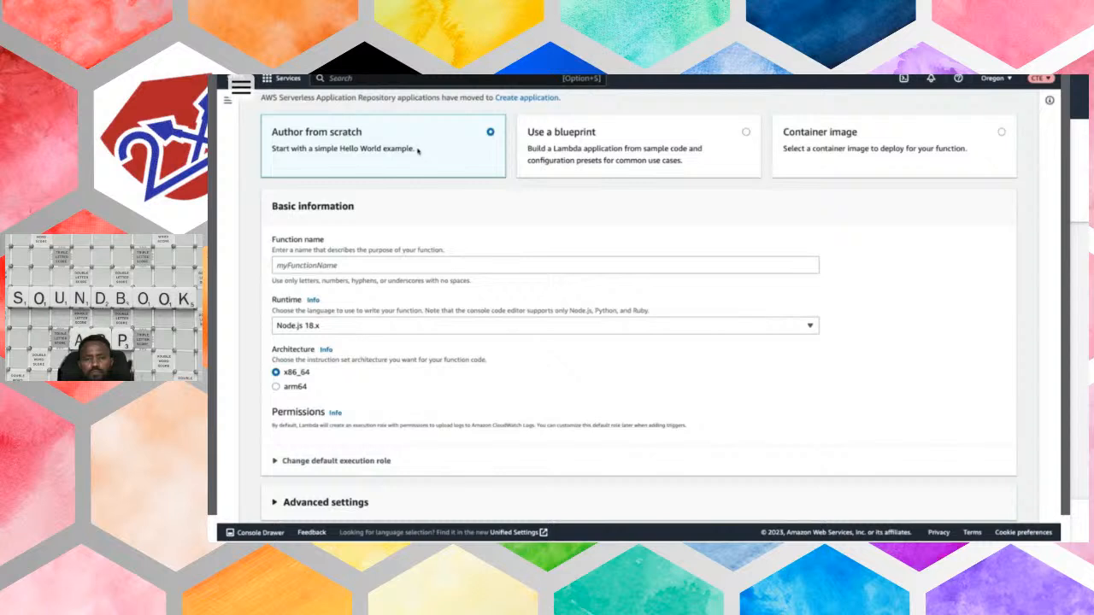
scroll(418, 167, "down", 1)
left_click(364, 228)
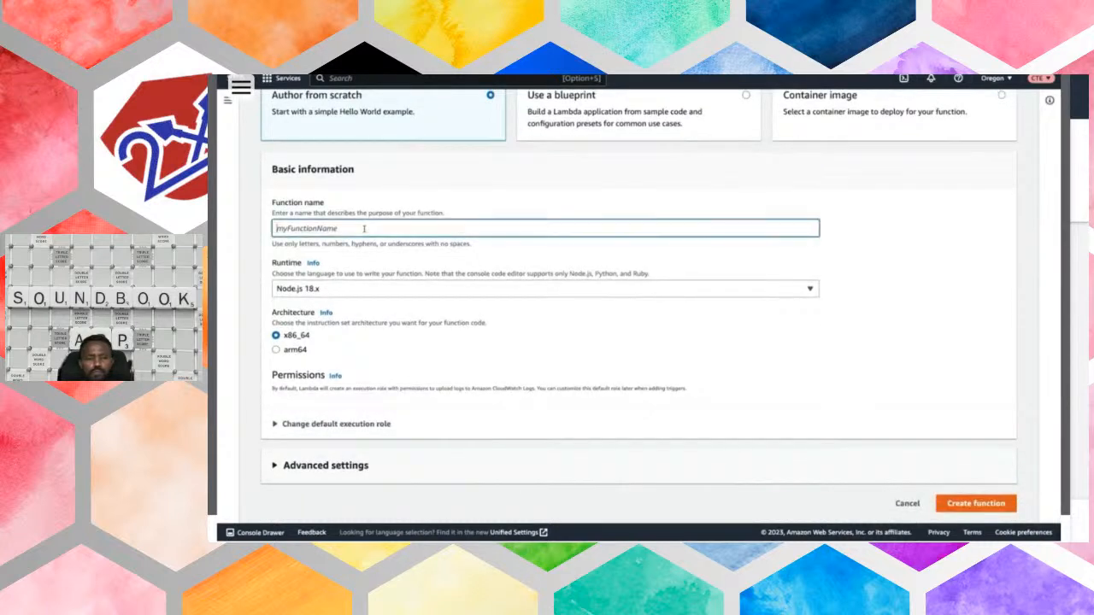
type("ResizeImage")
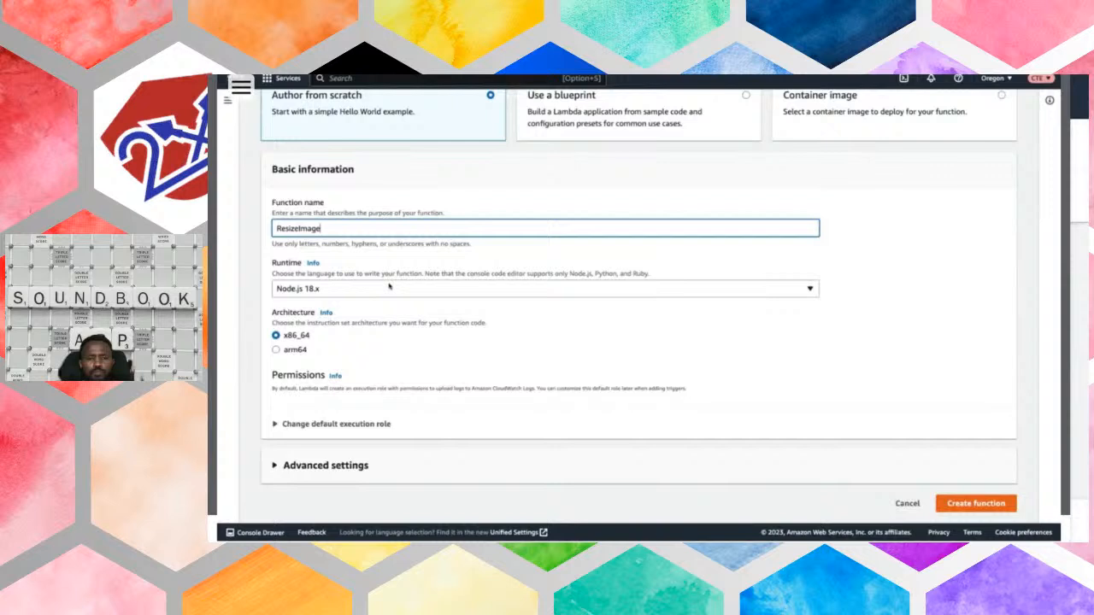
left_click(367, 291)
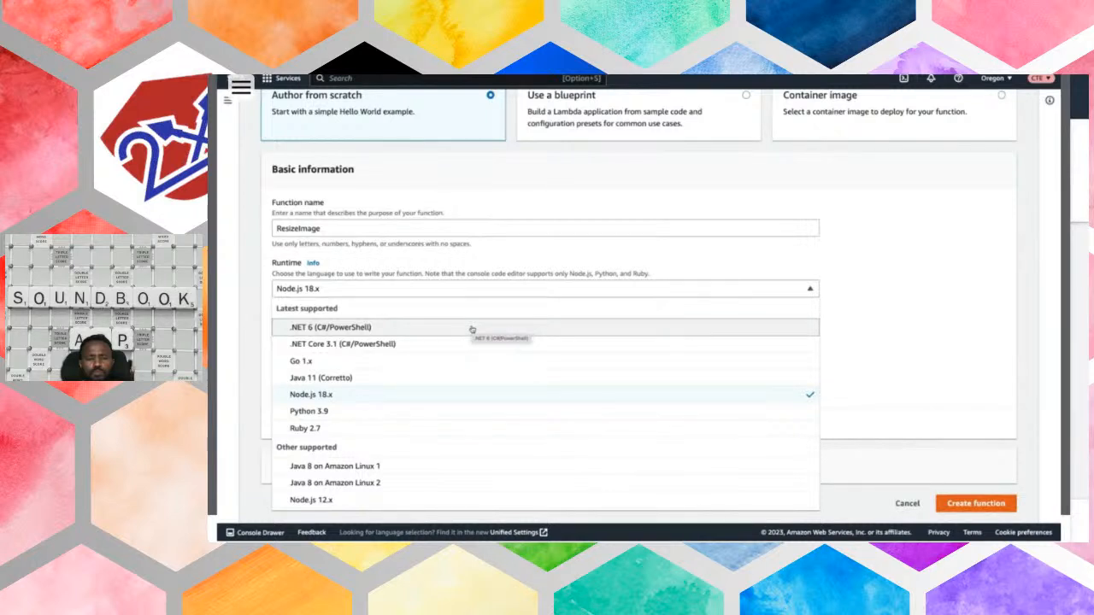
left_click(424, 412)
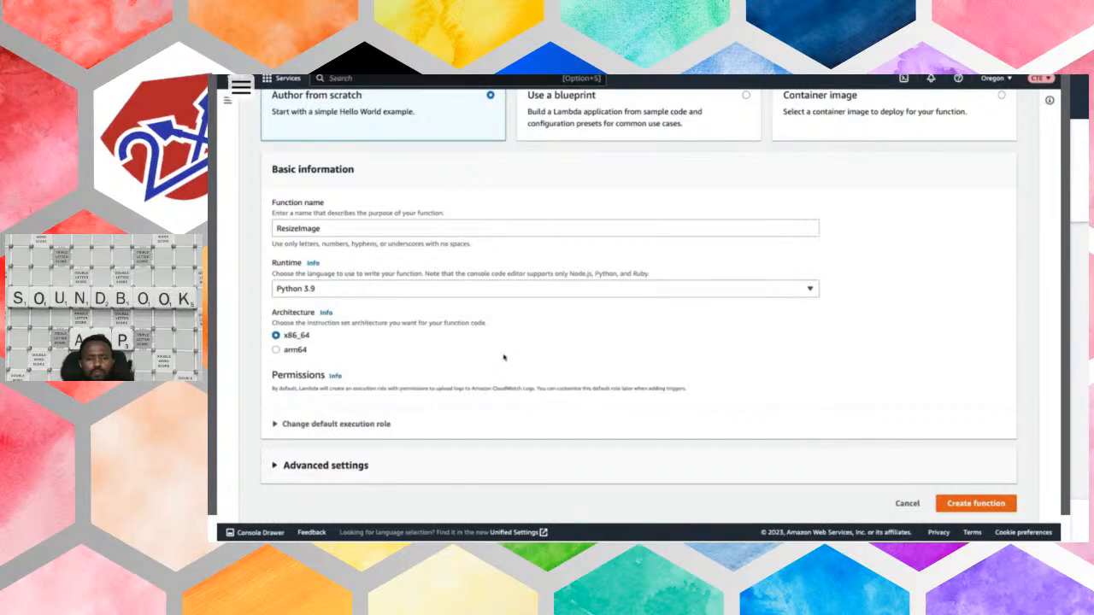
- Assign the existing execution role LambdaS3FullAccess and create the function
left_click(278, 422)
scroll(421, 432, "down", 2)
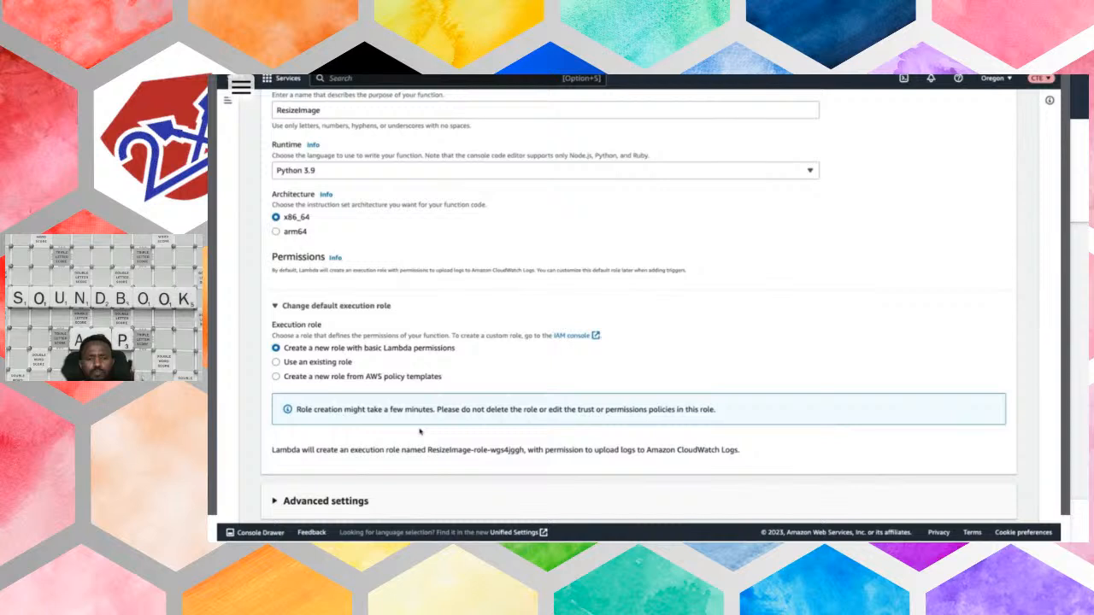
left_click(294, 366)
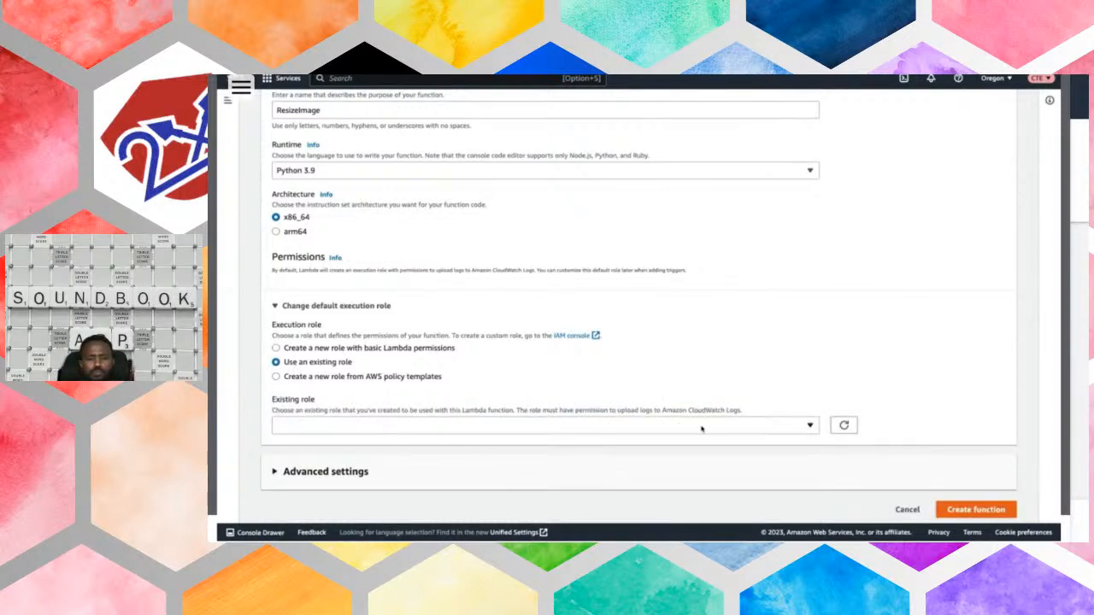
left_click(800, 426)
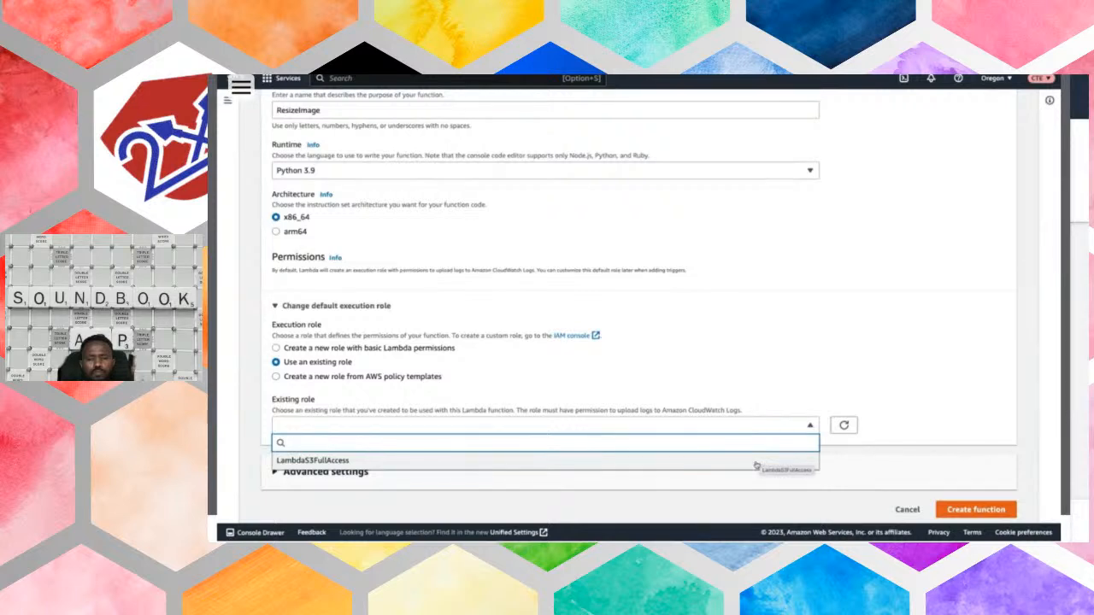
left_click(760, 462)
scroll(959, 445, "down", 1)
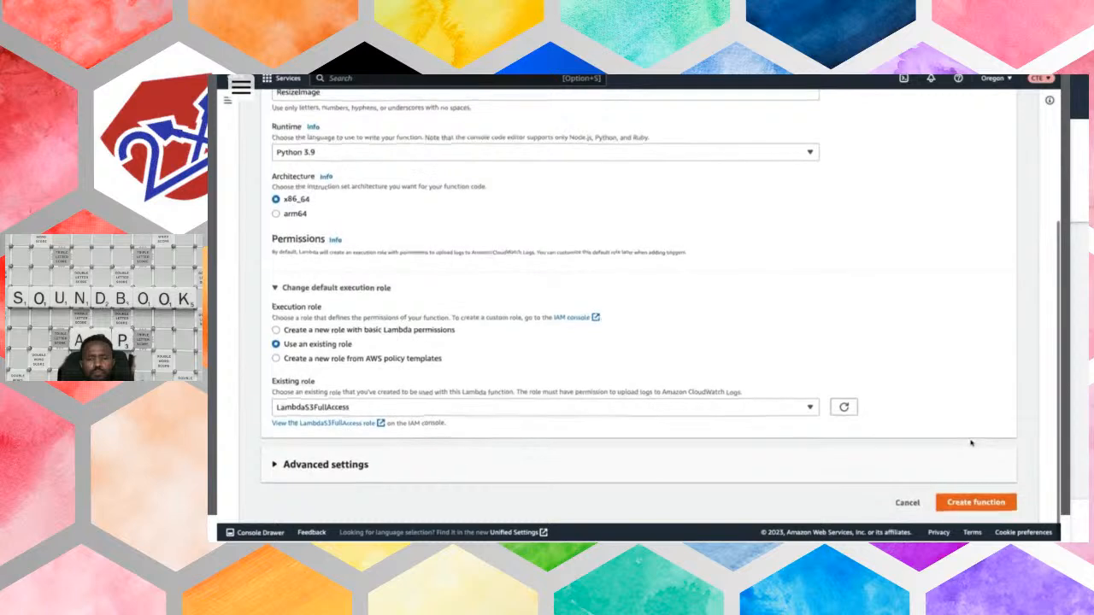
left_click(974, 503)
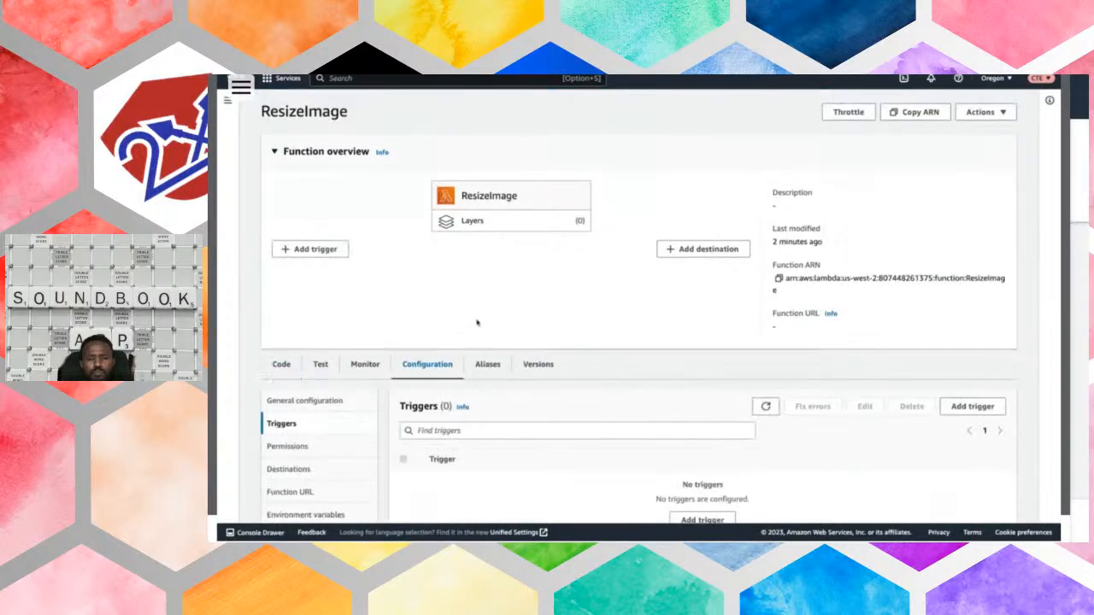
- Start a trigger for the ResizeImage function with S3 as the source and photo-upload-bucket-mw as the bucket
left_click(310, 249)
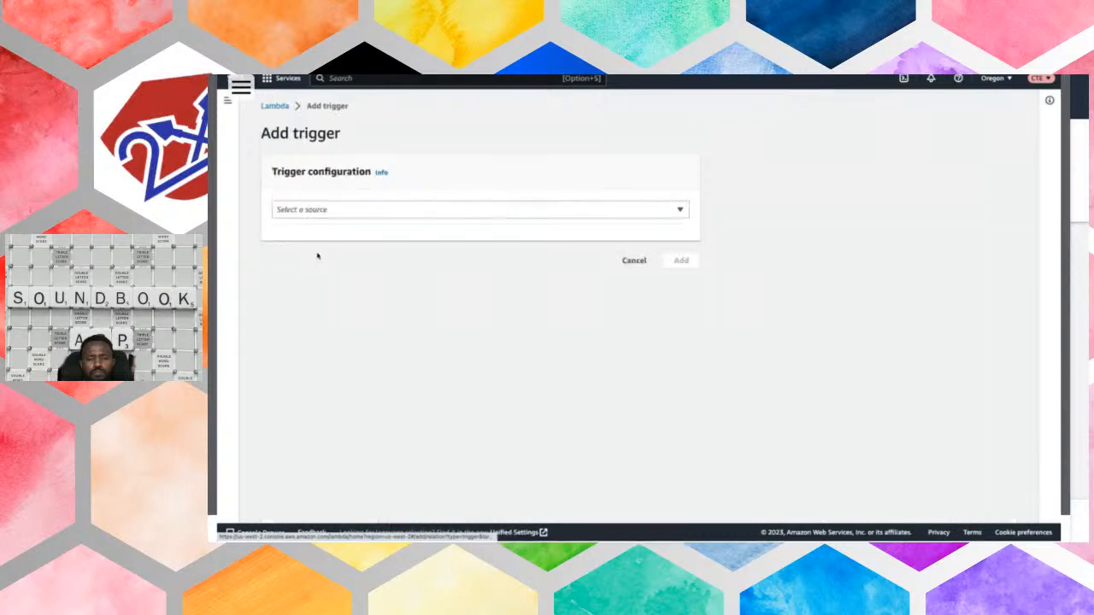
left_click(360, 213)
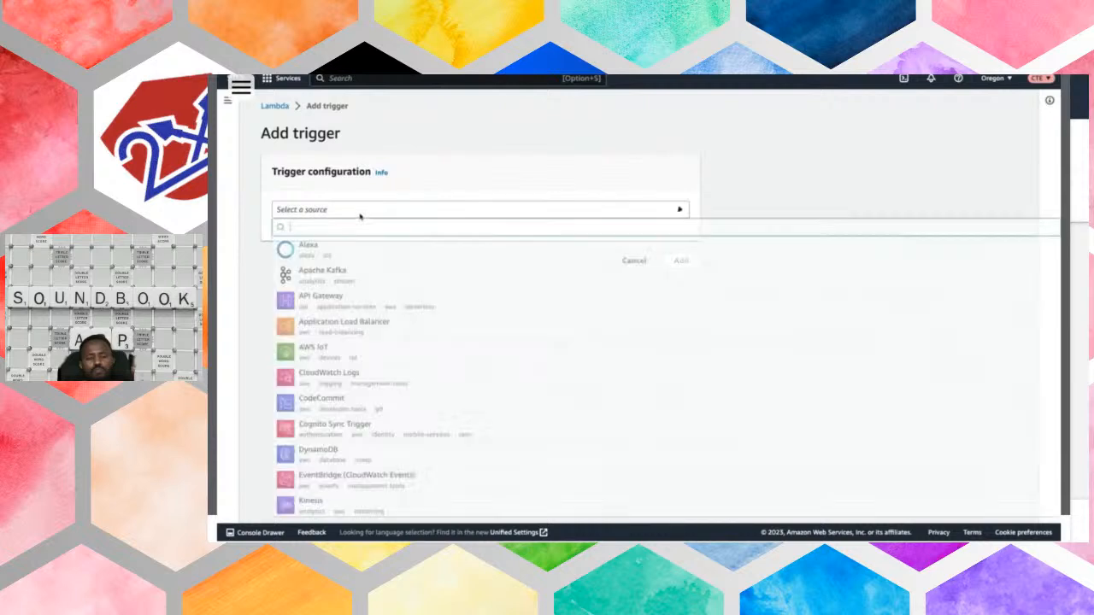
scroll(403, 309, "down", 1)
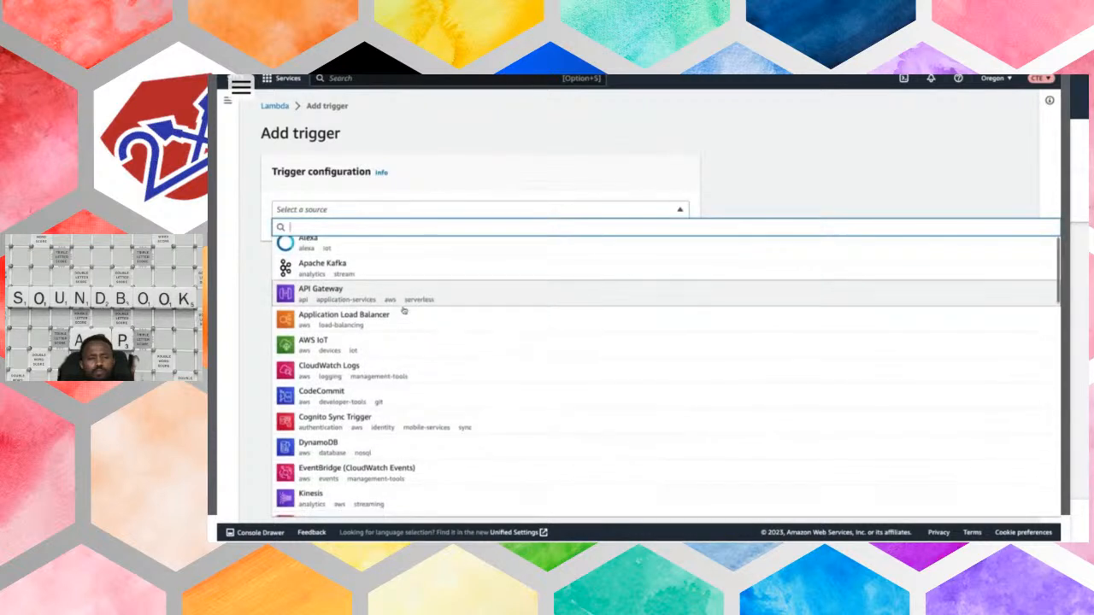
scroll(486, 336, "down", 1)
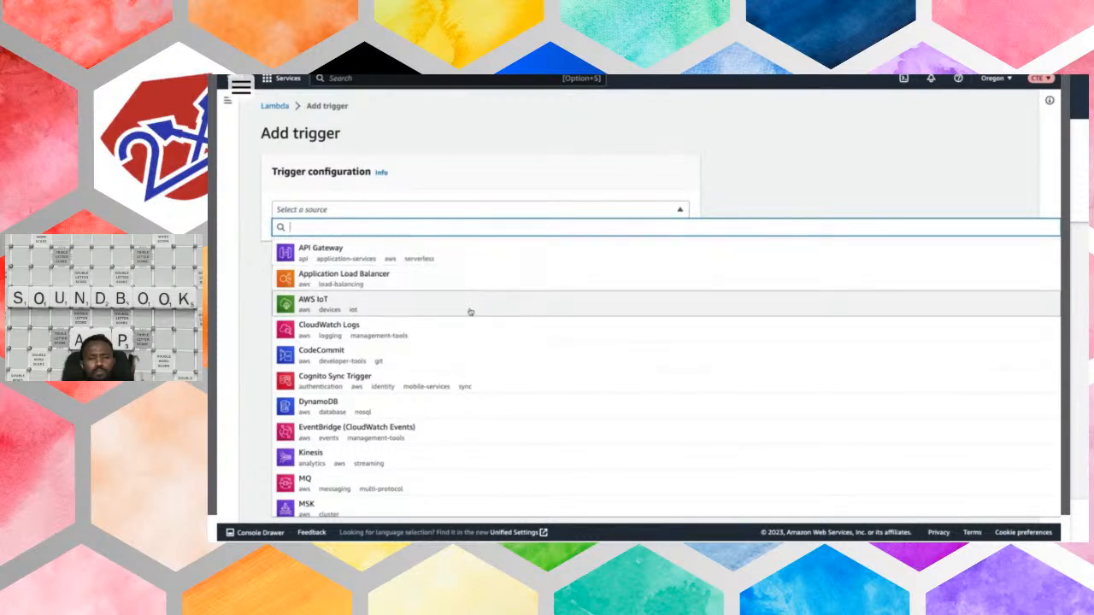
scroll(457, 398, "down", 2)
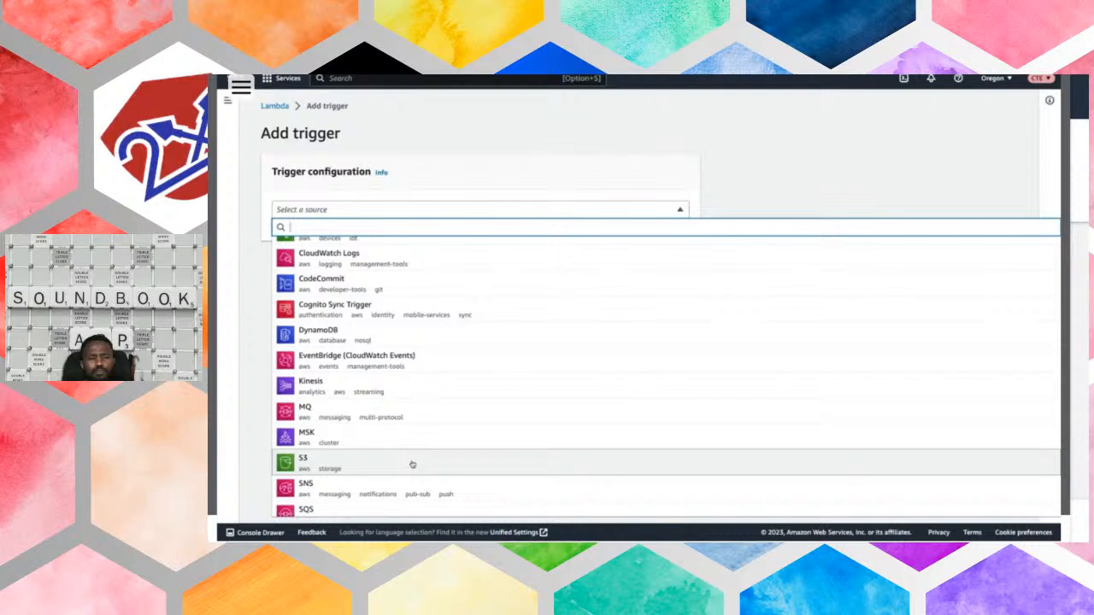
left_click(412, 463)
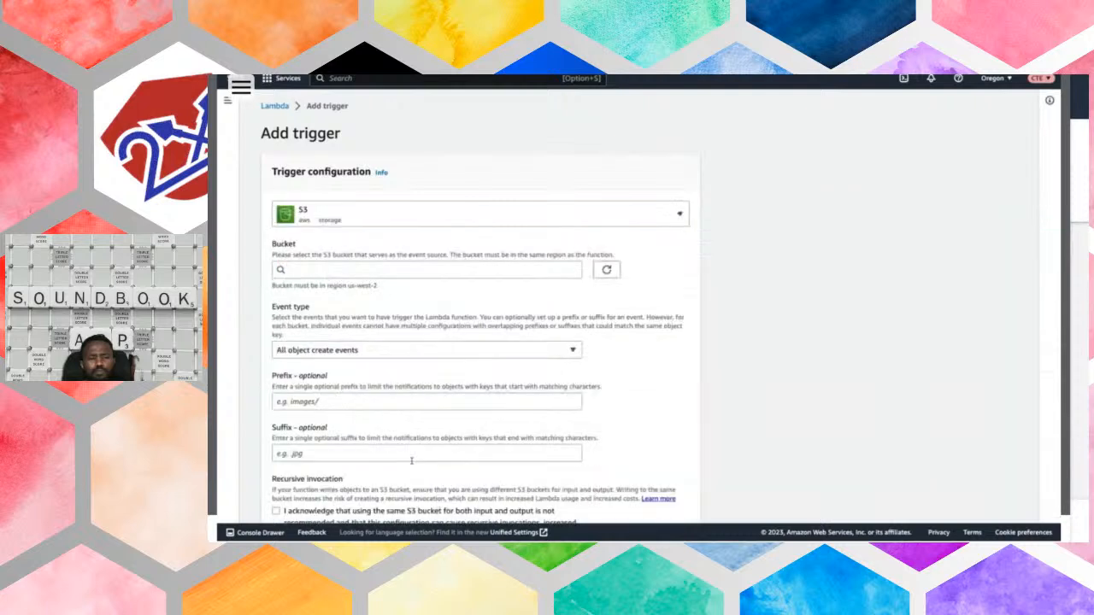
left_click(375, 267)
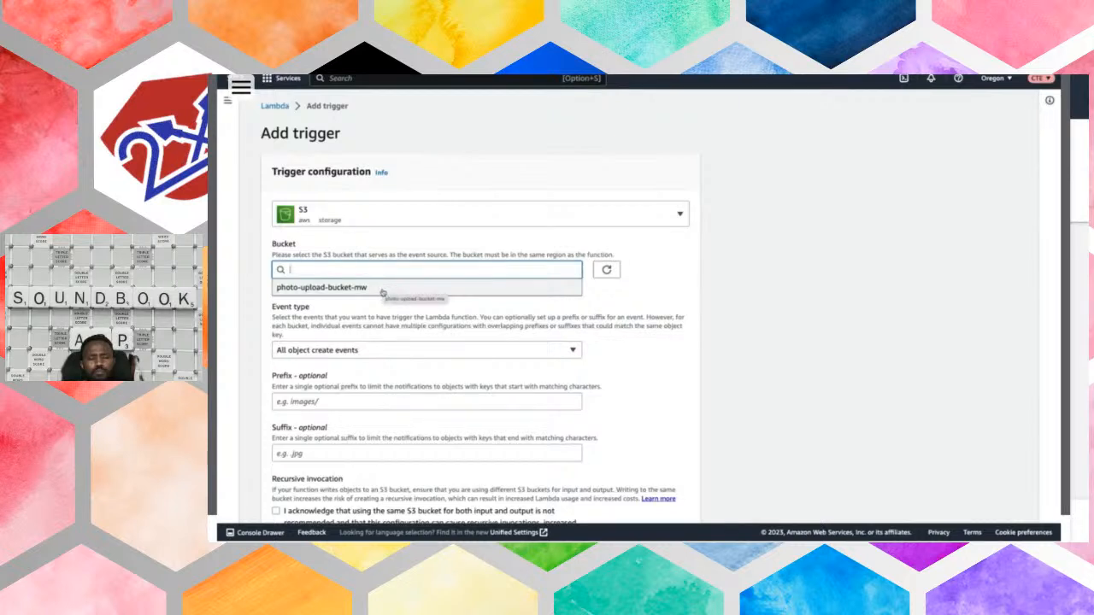
left_click(381, 289)
- Set the trigger's event type to PUT and prefix to input/, acknowledge the recursive invocation notice, and add the trigger
scroll(400, 315, "down", 2)
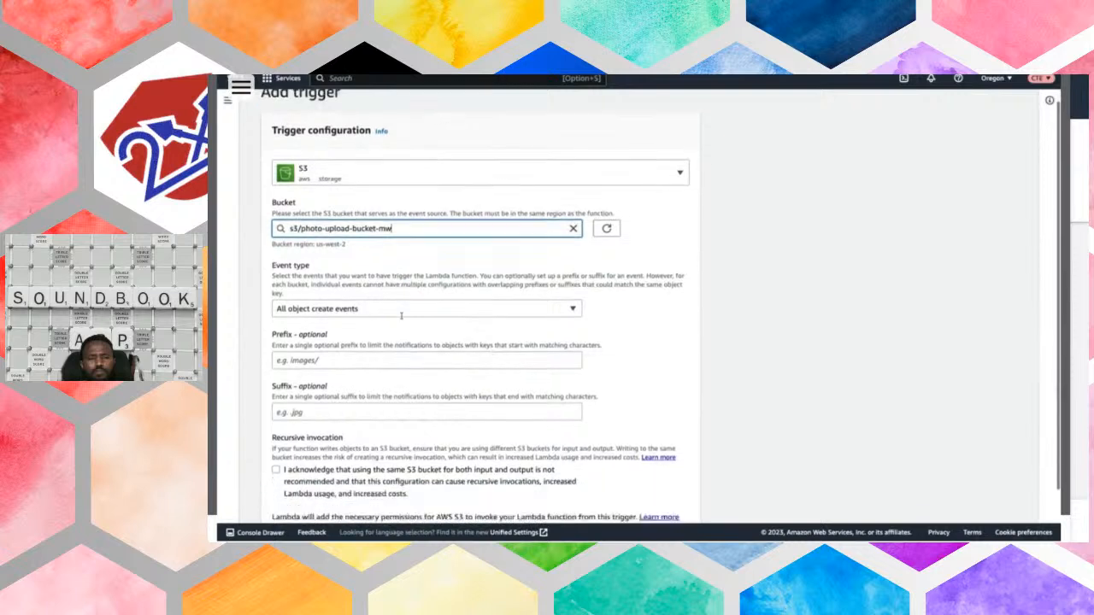
scroll(401, 315, "down", 1)
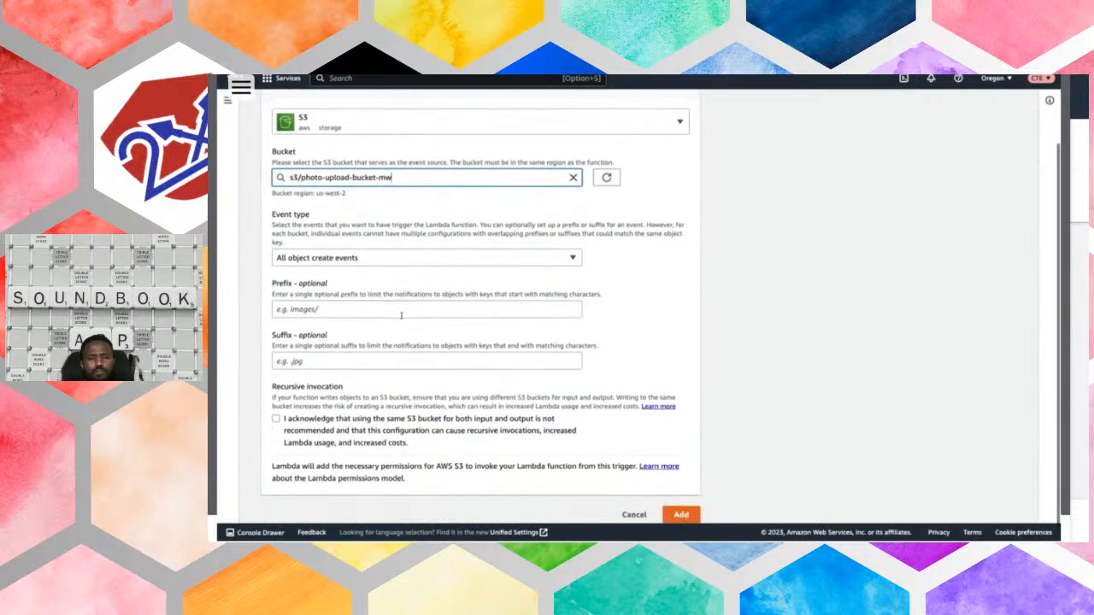
left_click(370, 258)
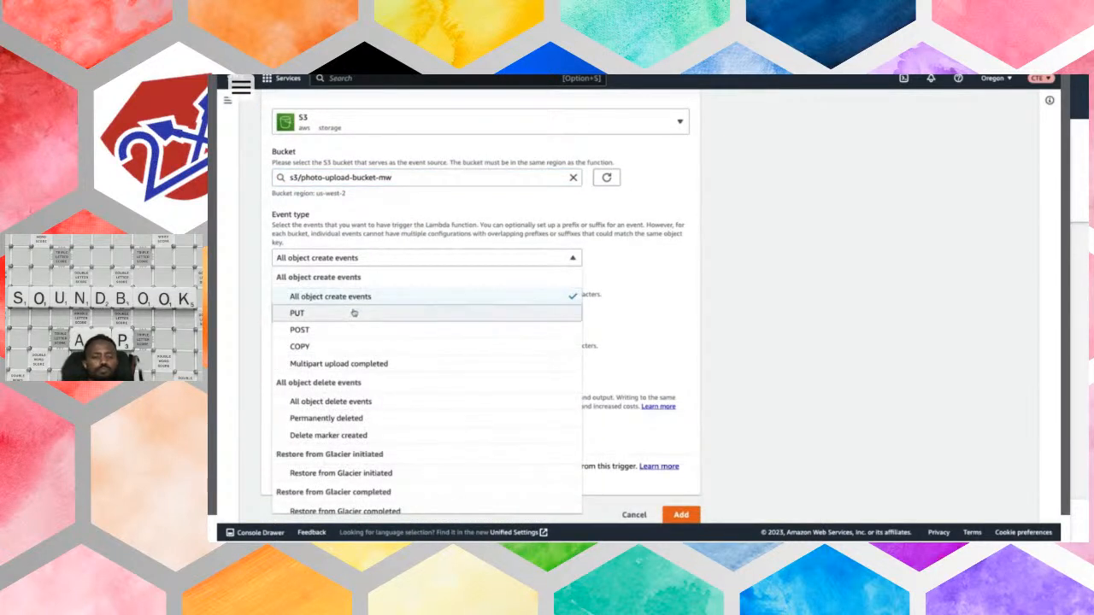
left_click(353, 314)
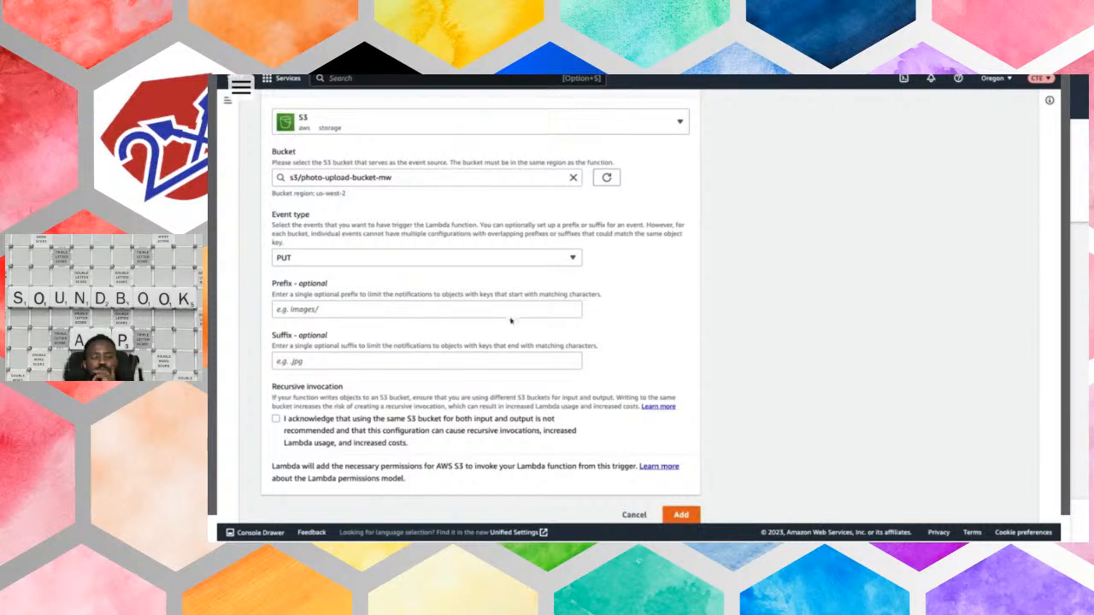
left_click(484, 309)
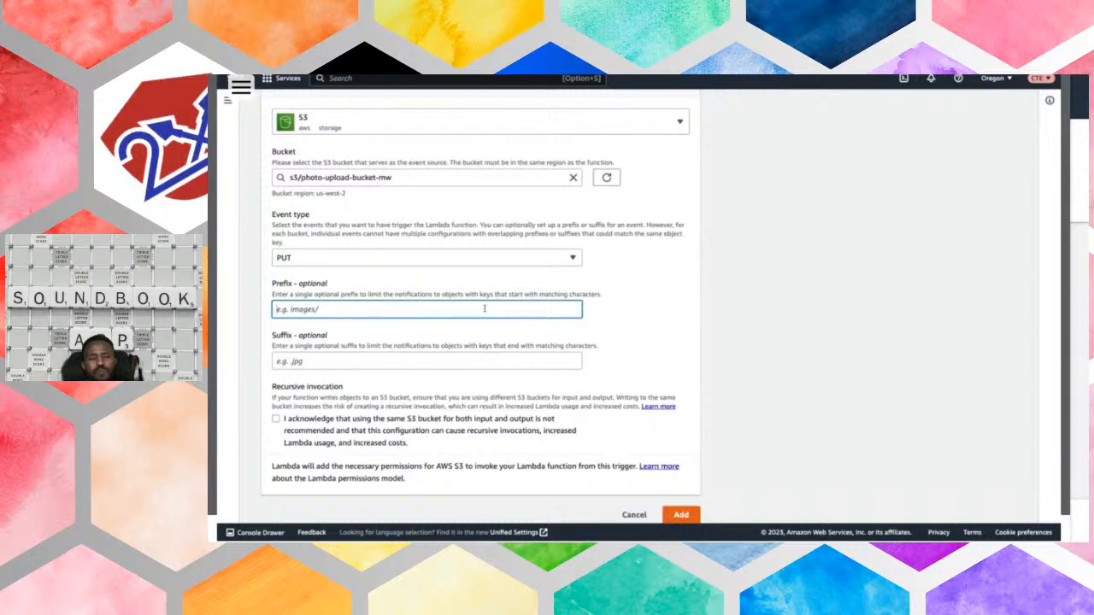
type("input/")
left_click(276, 419)
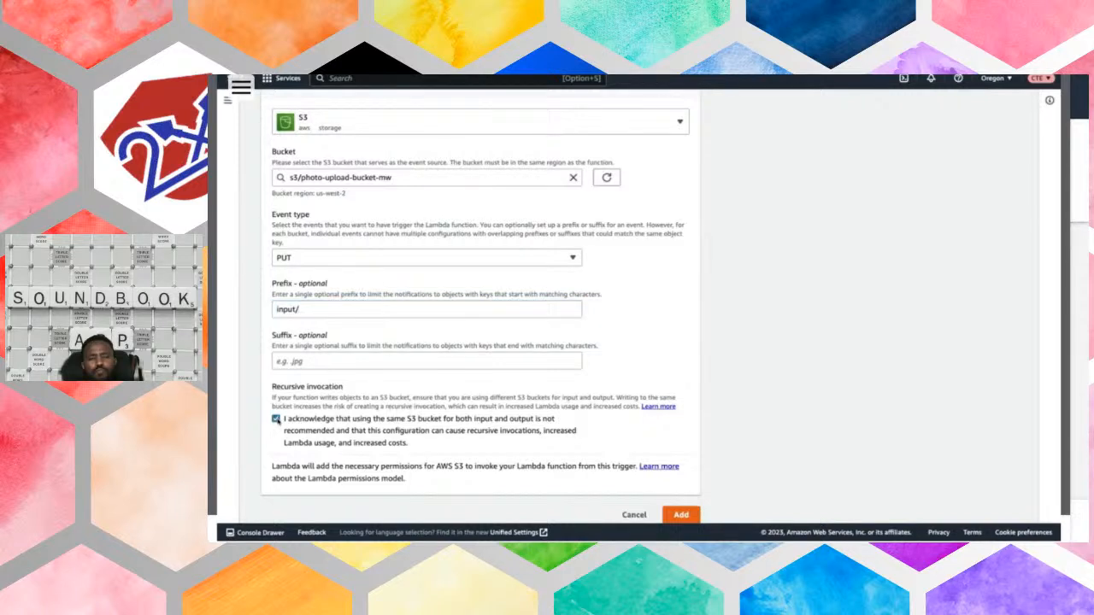
scroll(408, 448, "down", 1)
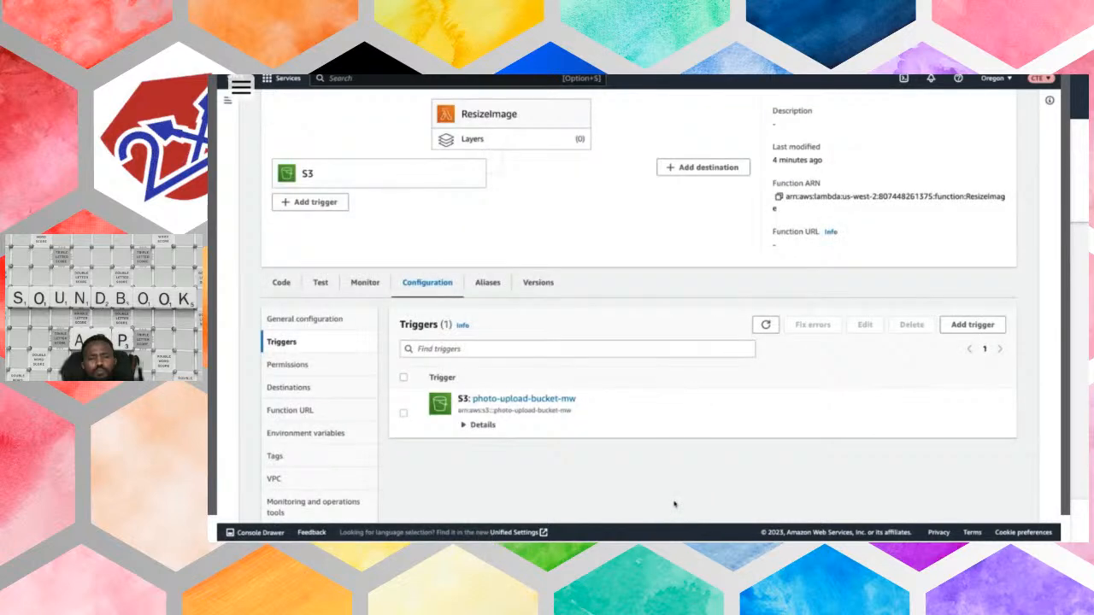
- Replace the function's code by uploading the ResizeImage.zip package from the Desktop and save it
scroll(674, 504, "up", 3)
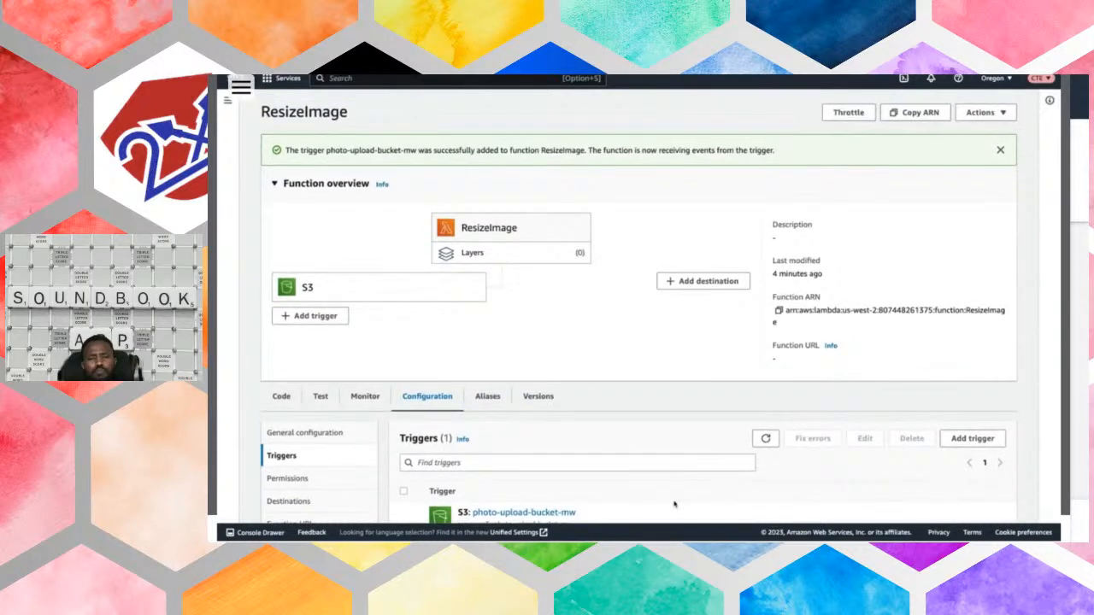
scroll(595, 442, "down", 2)
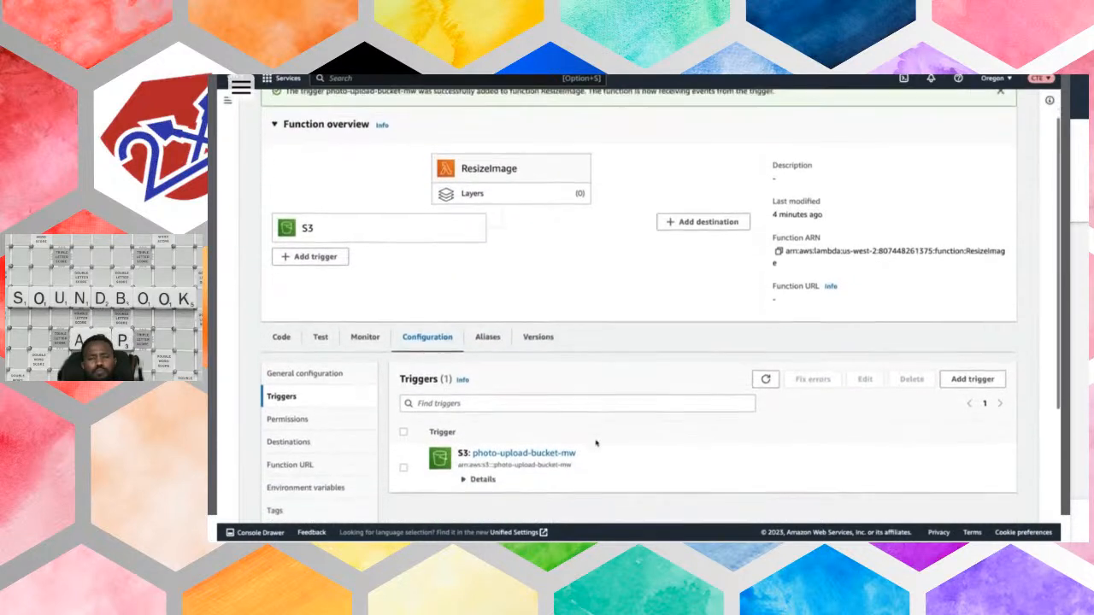
scroll(596, 442, "down", 2)
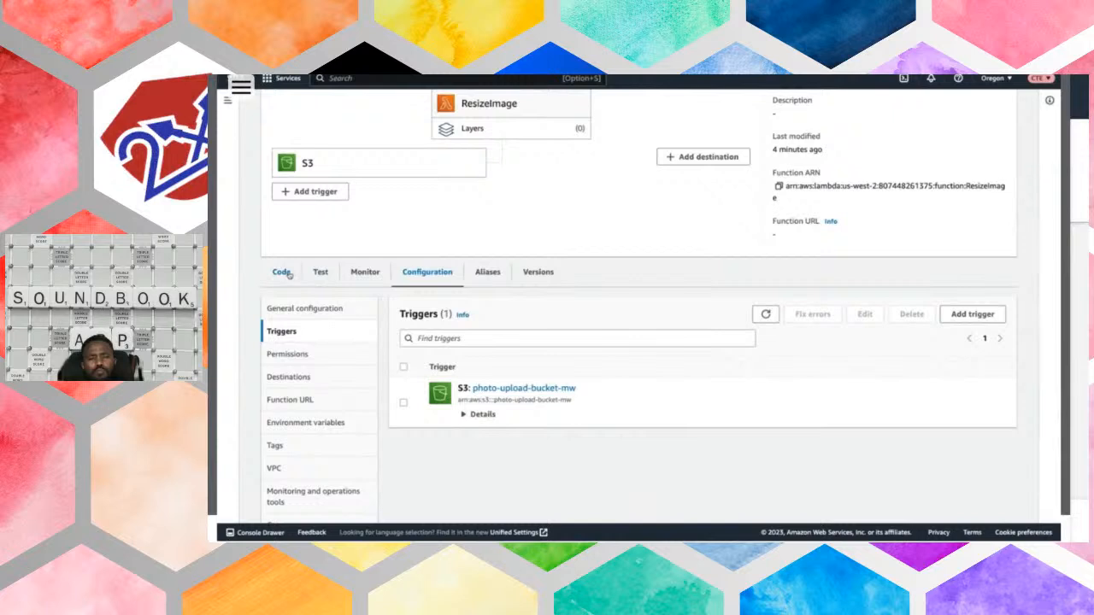
left_click(286, 273)
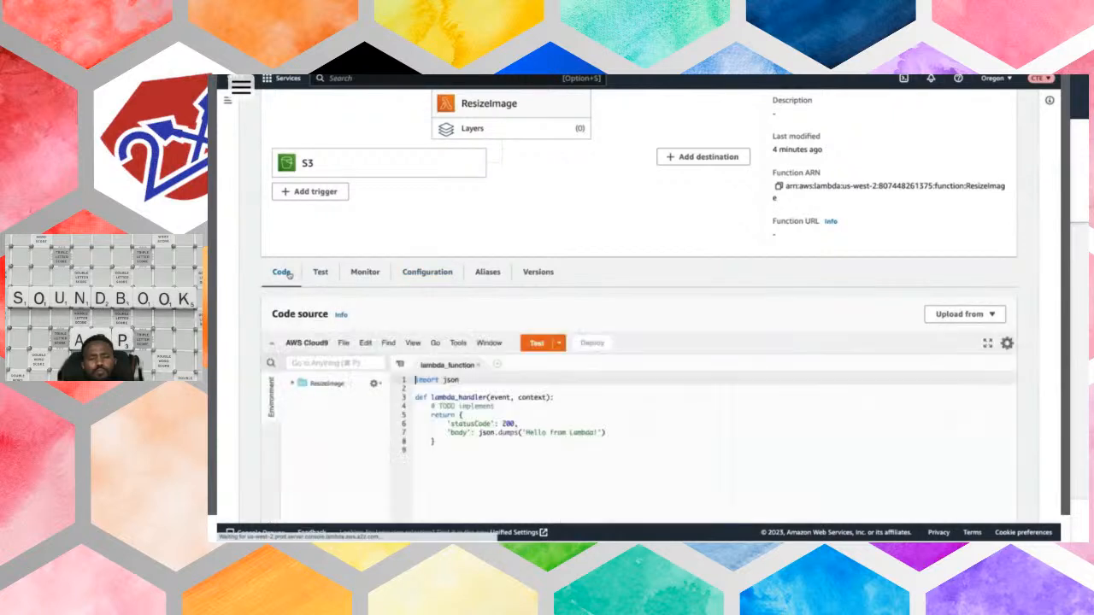
scroll(444, 322, "down", 2)
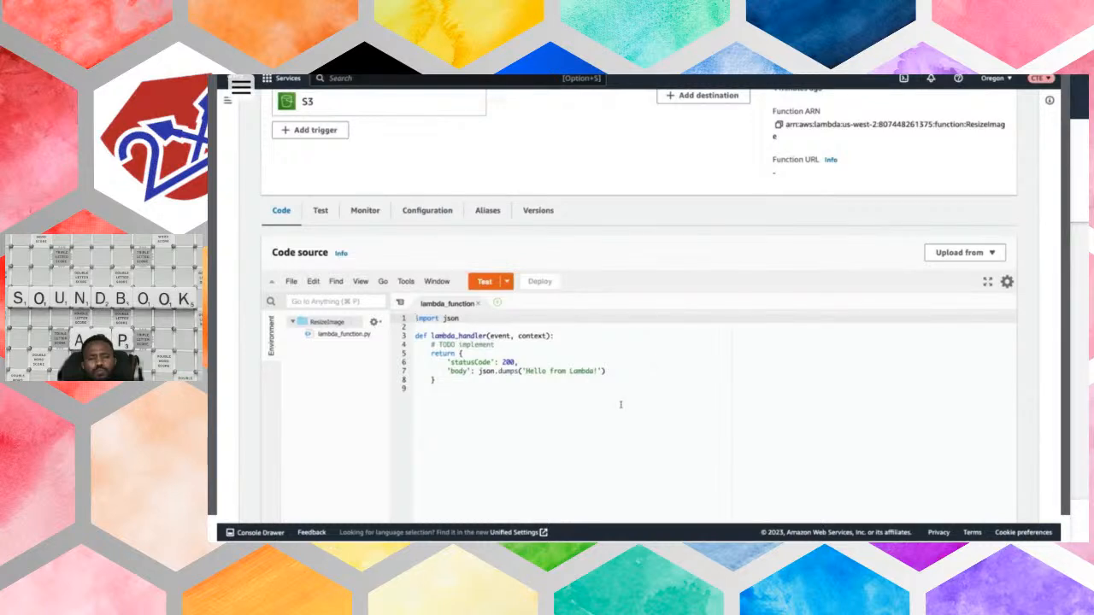
left_click(943, 257)
left_click(949, 271)
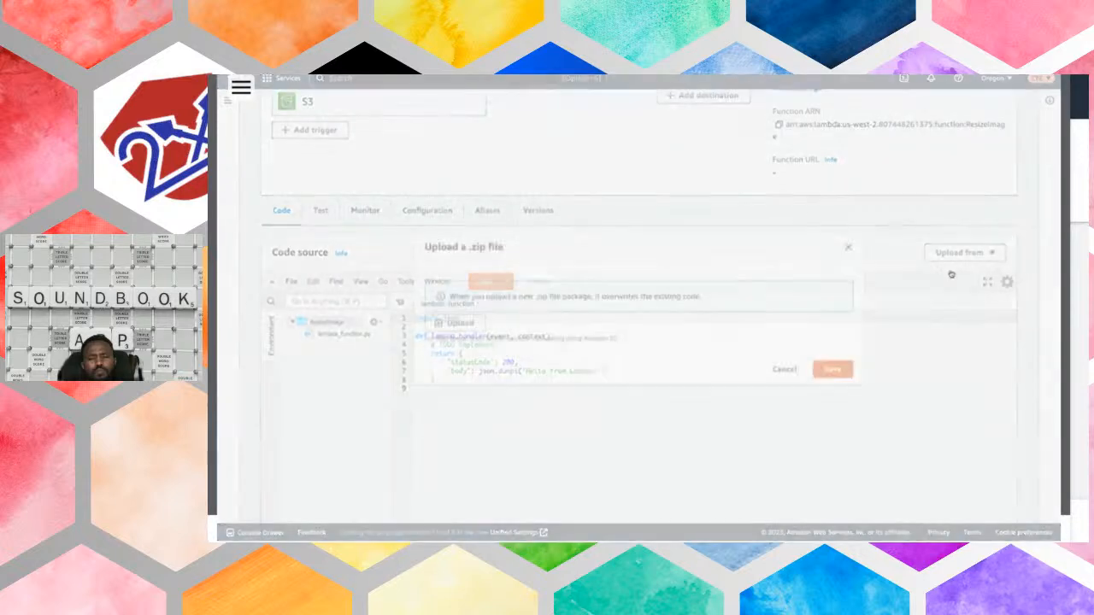
left_click(475, 324)
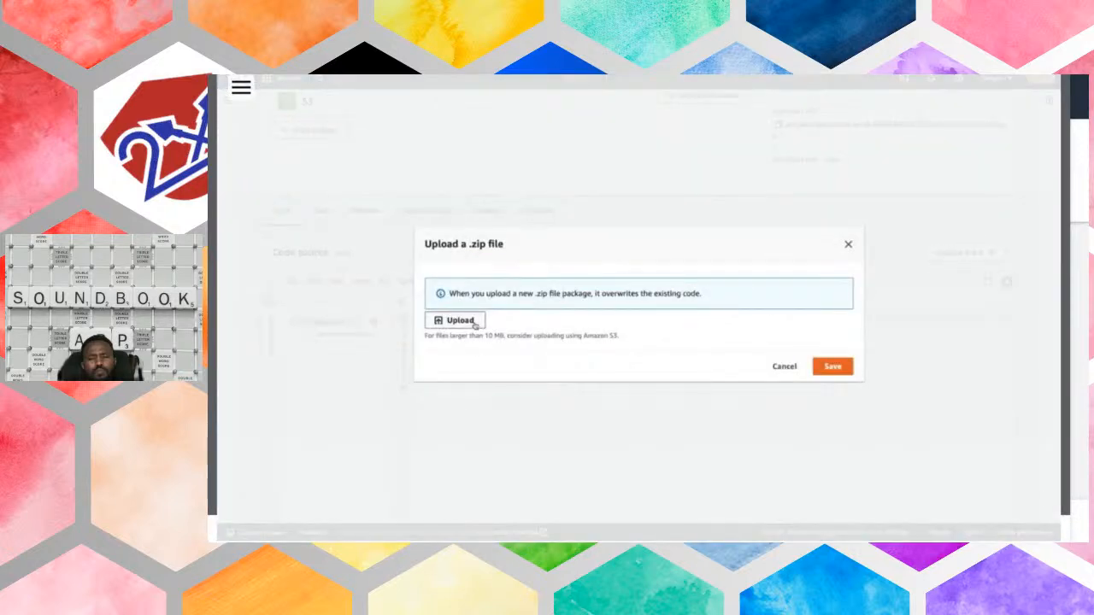
left_click(585, 253)
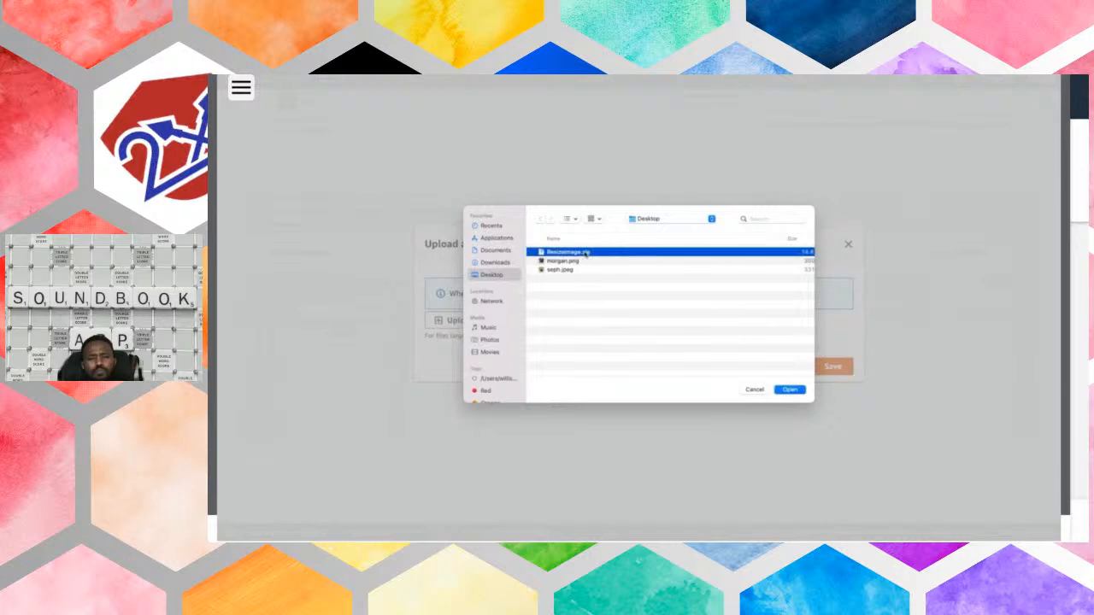
left_click(788, 389)
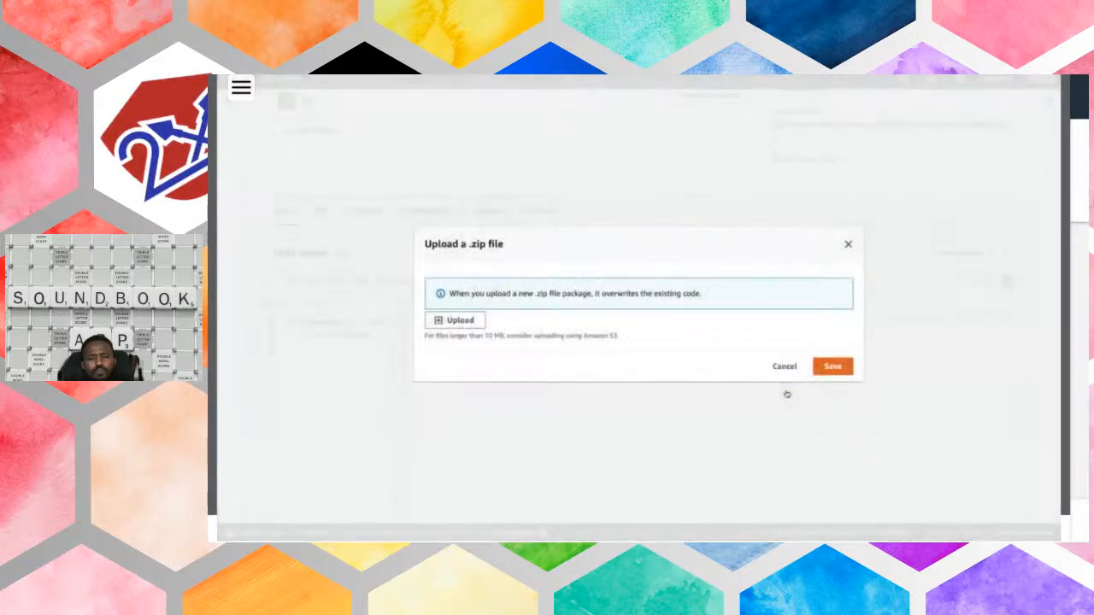
left_click(831, 368)
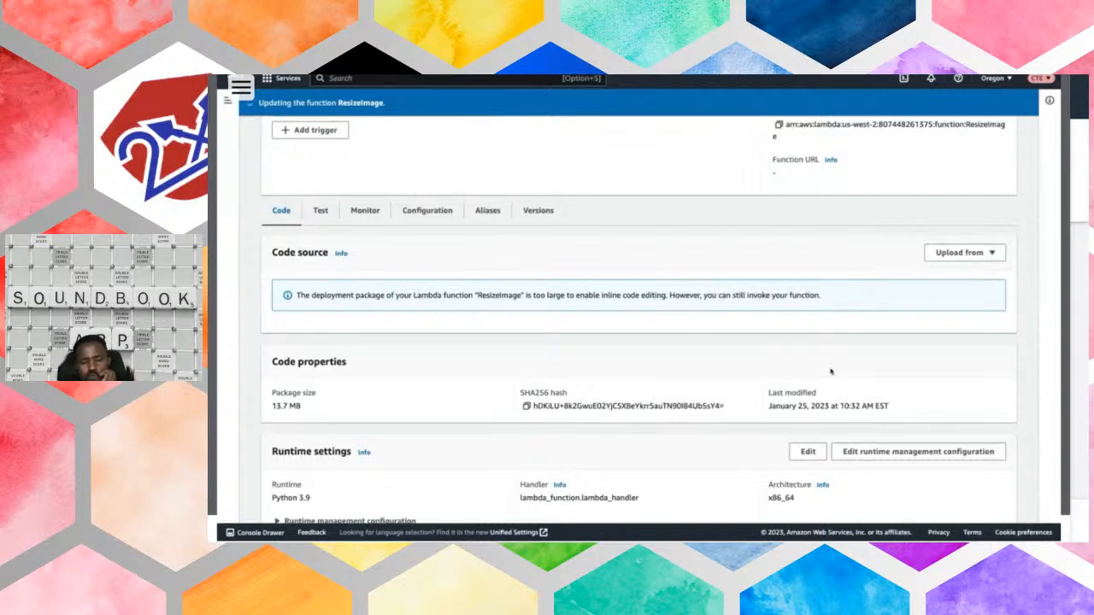
scroll(830, 371, "up", 5)
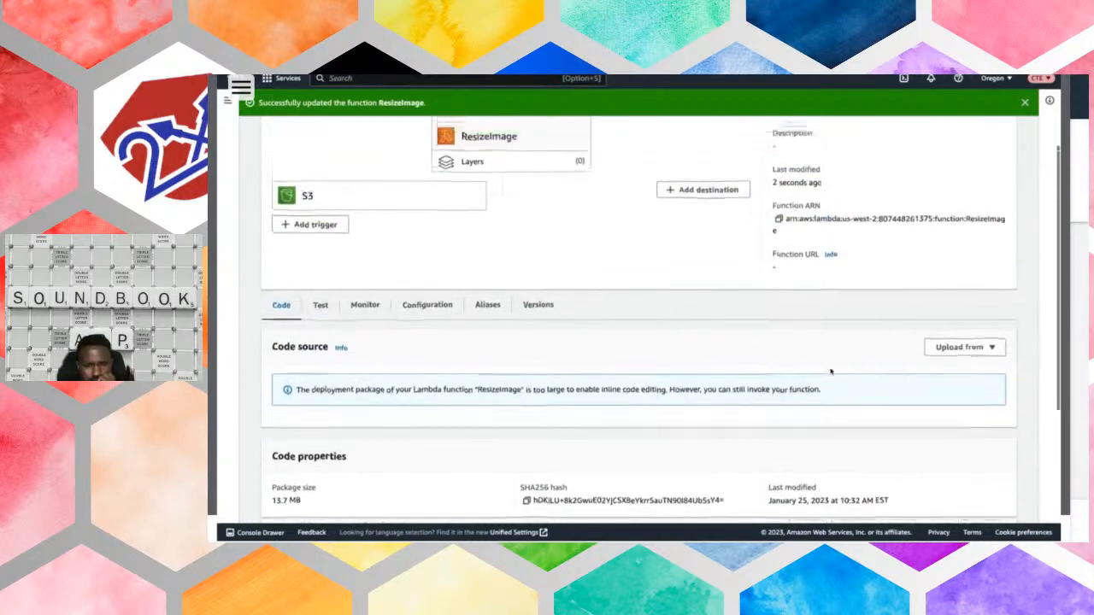
- Switch to the S3 service and open the input/ folder of the photo-upload-bucket-mw bucket
scroll(830, 371, "up", 2)
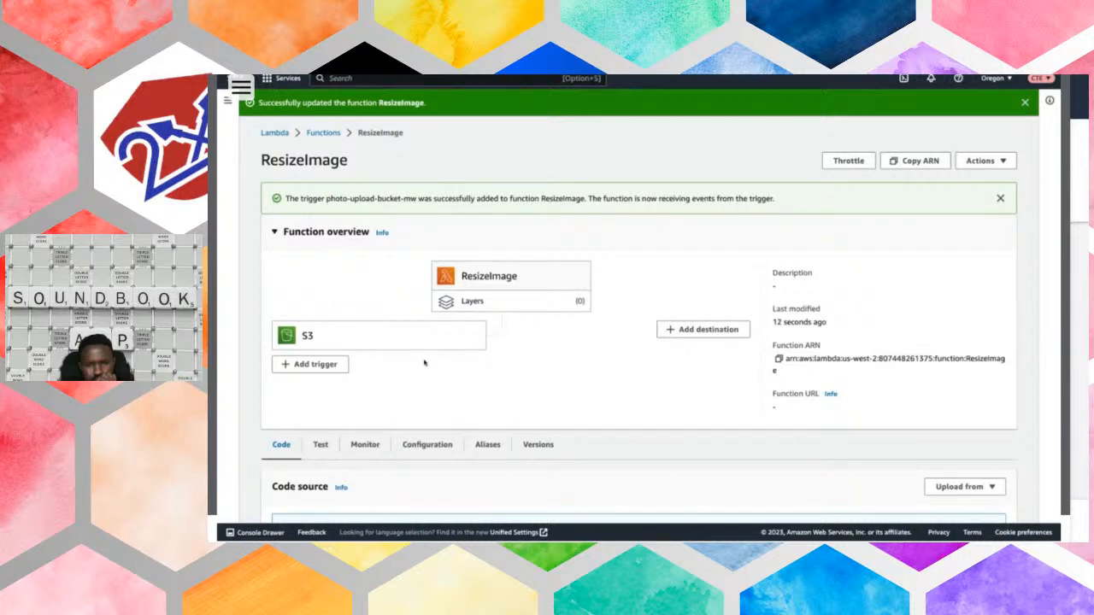
left_click(338, 78)
type("s3")
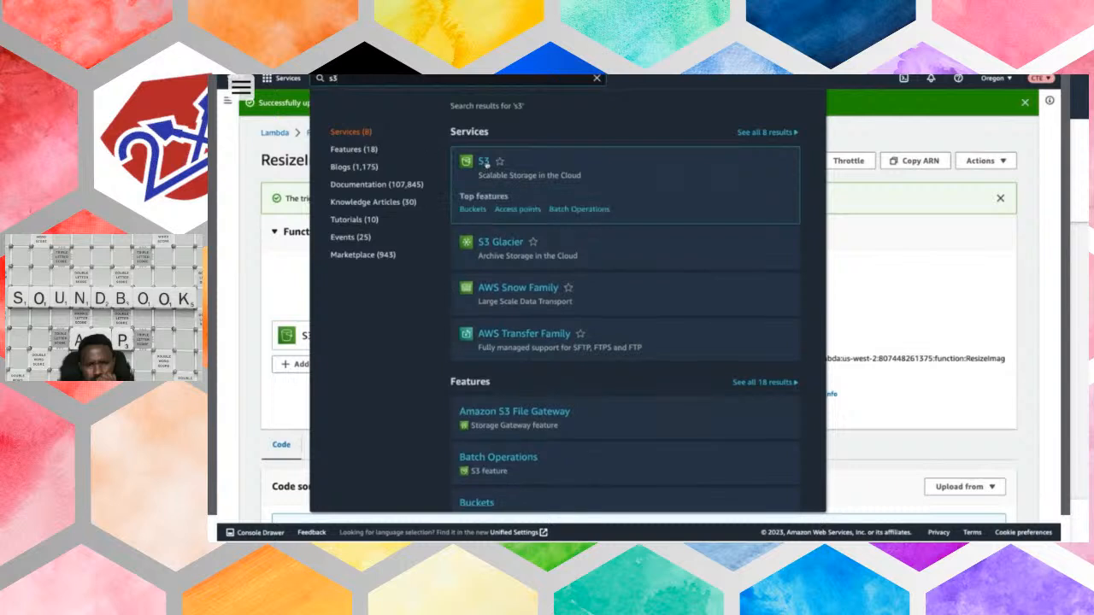
left_click(483, 163)
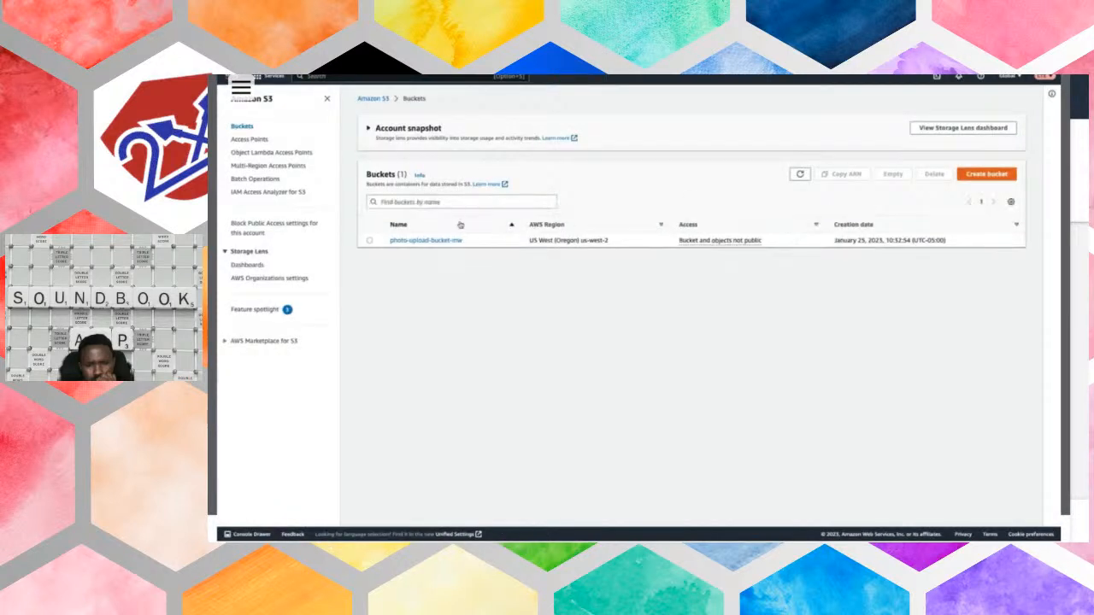
left_click(444, 242)
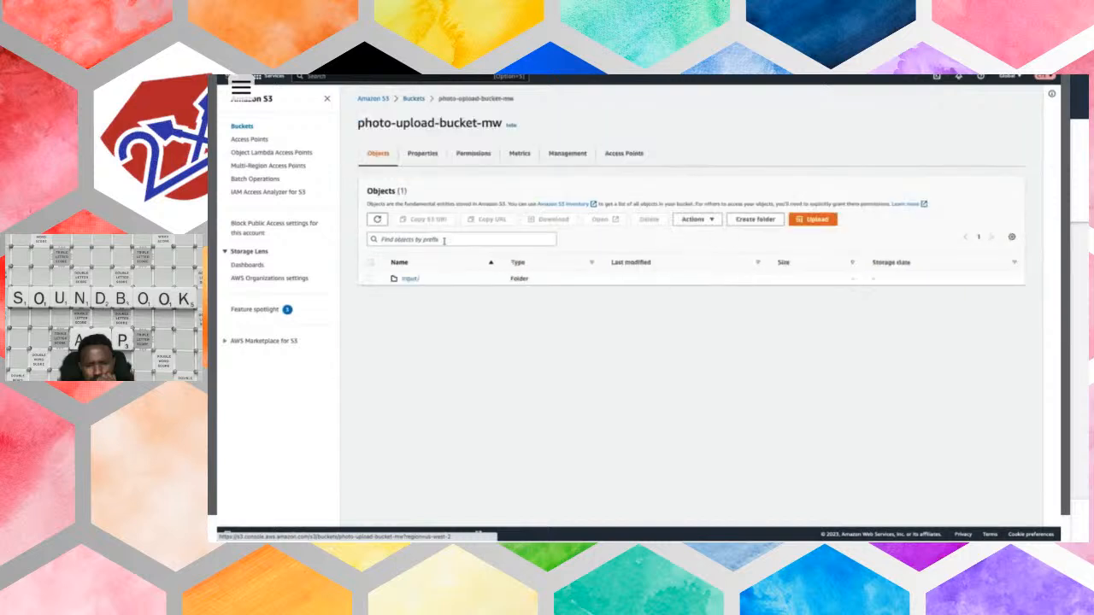
left_click(410, 279)
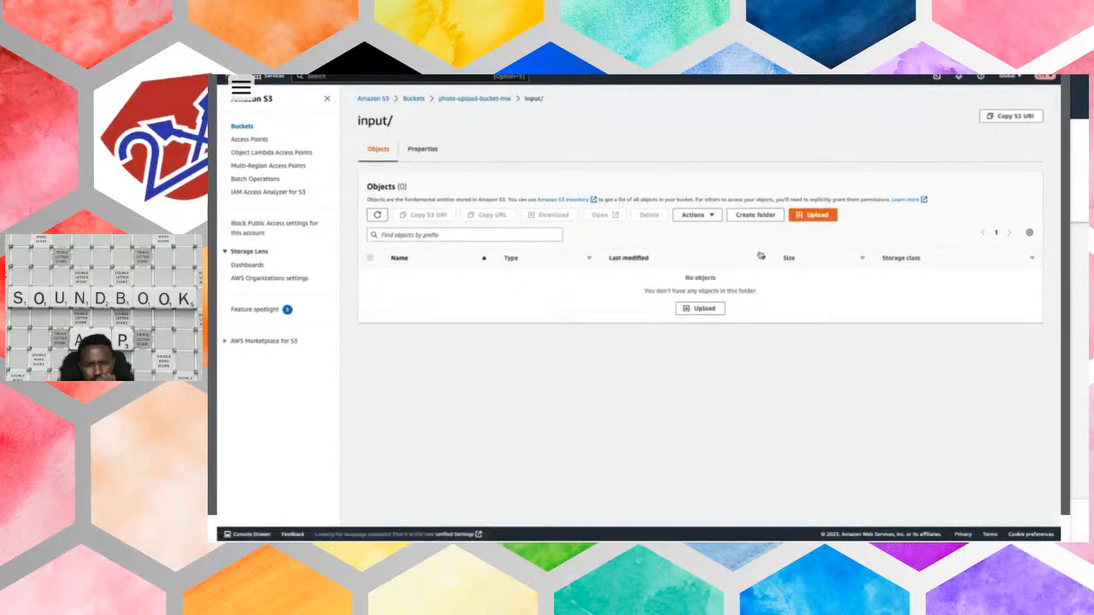
- Upload the image seph.jpeg from the Desktop into the bucket's input/ folder
left_click(814, 215)
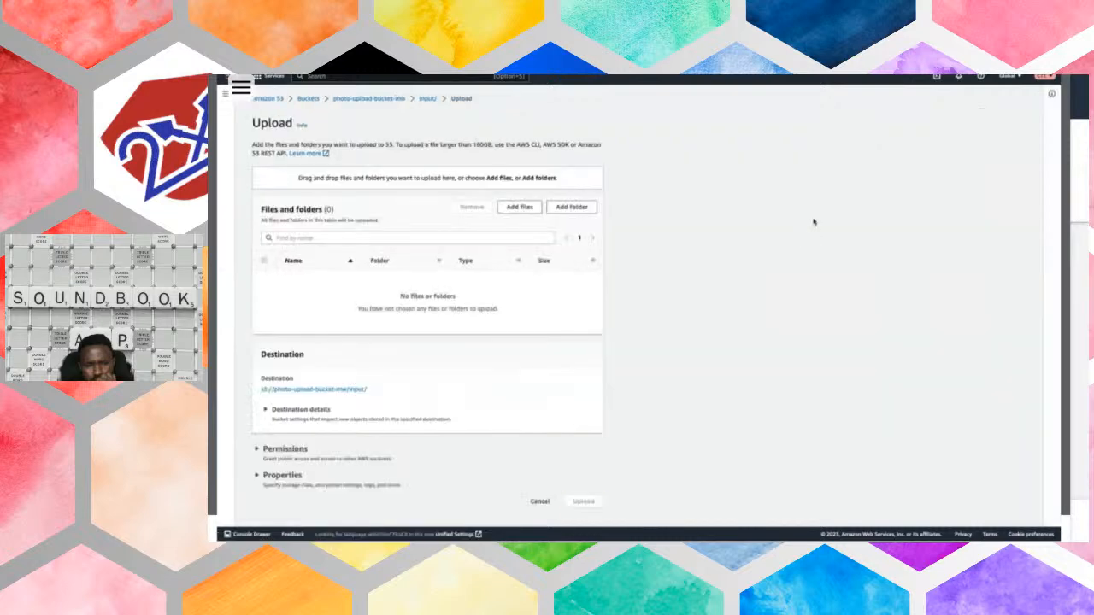
left_click(525, 209)
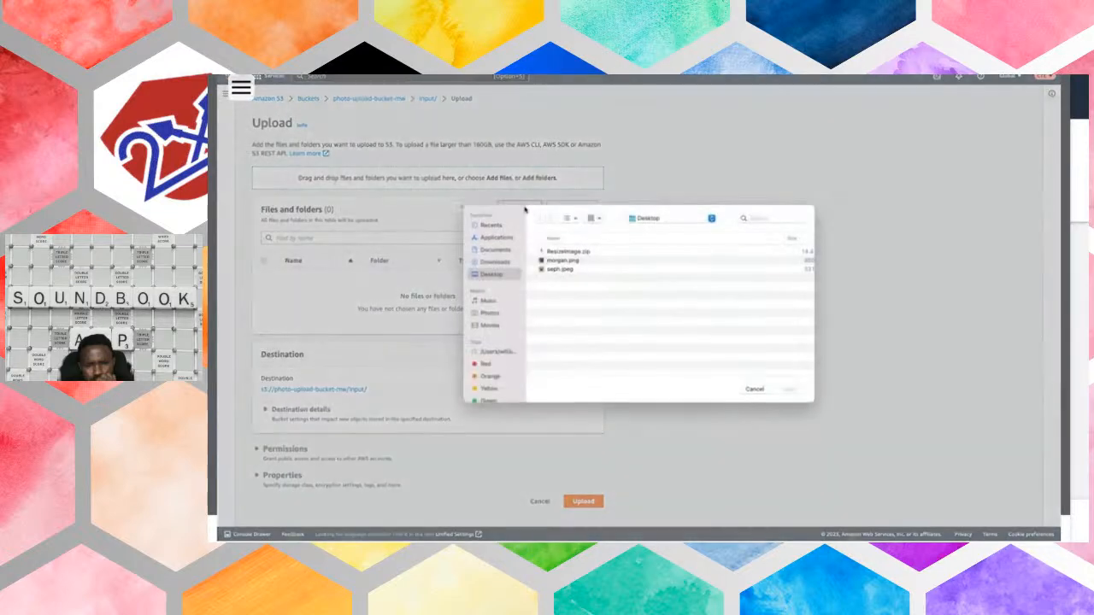
left_click(583, 273)
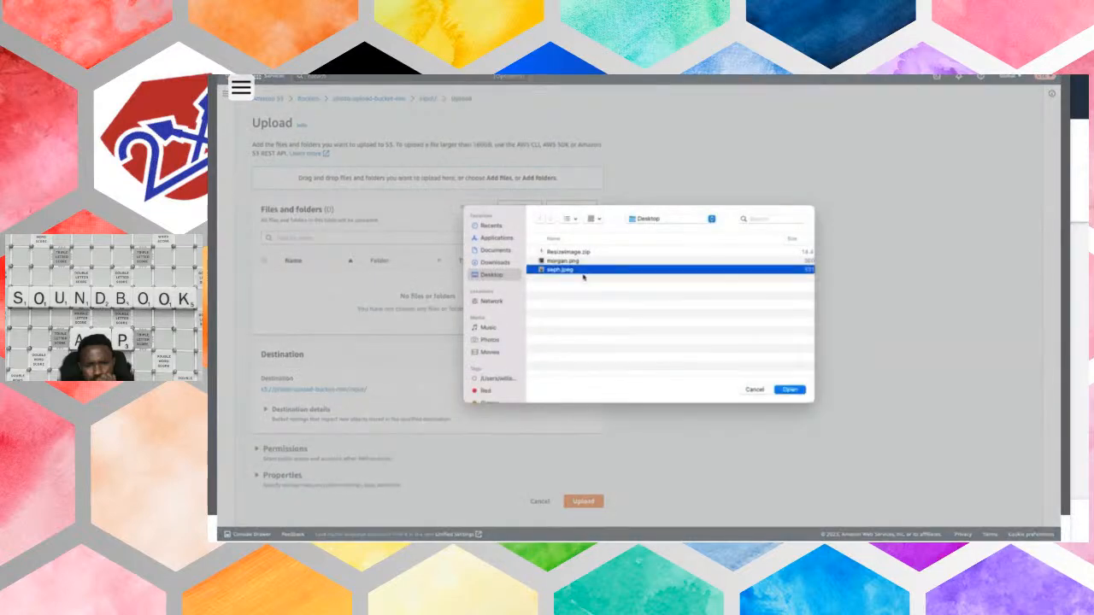
left_click(790, 390)
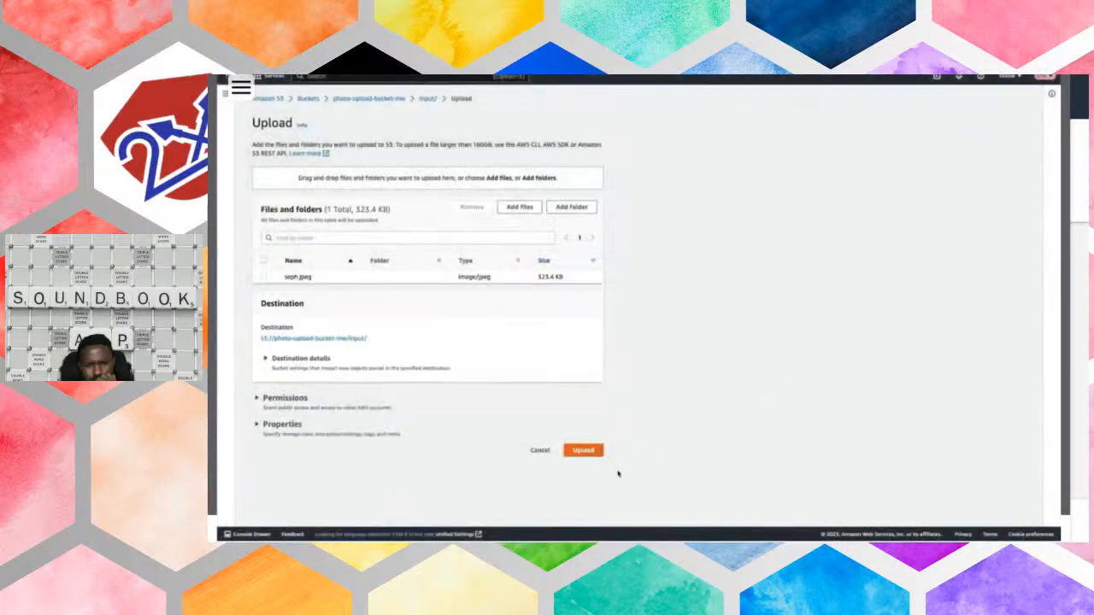
left_click(584, 450)
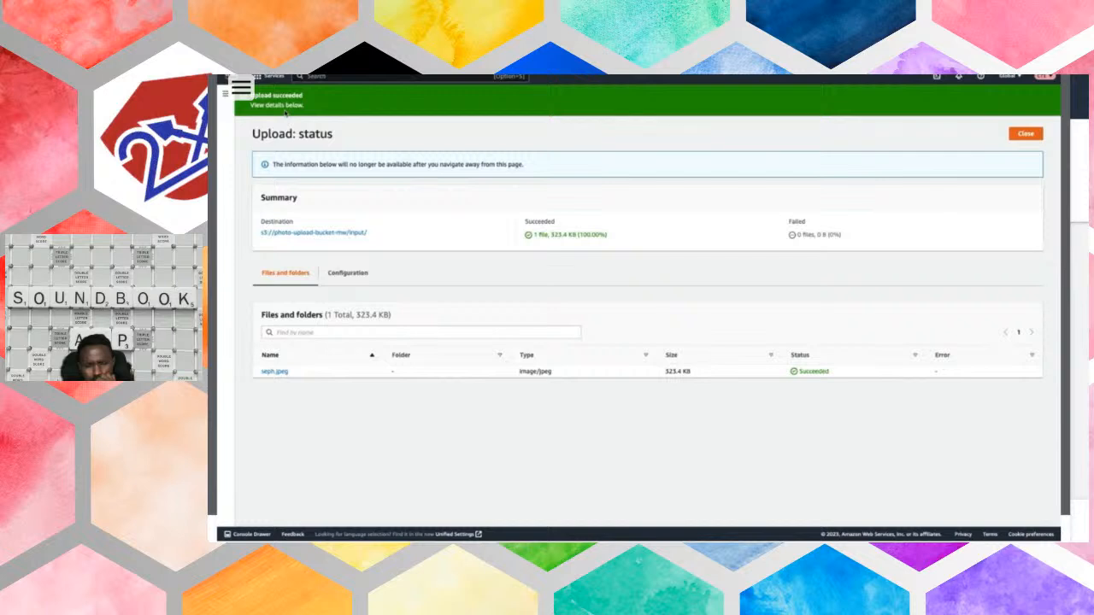
- Check the contents of the input/ folder and the output/ folder in photo-upload-bucket-mw for the processed image
left_click(347, 232)
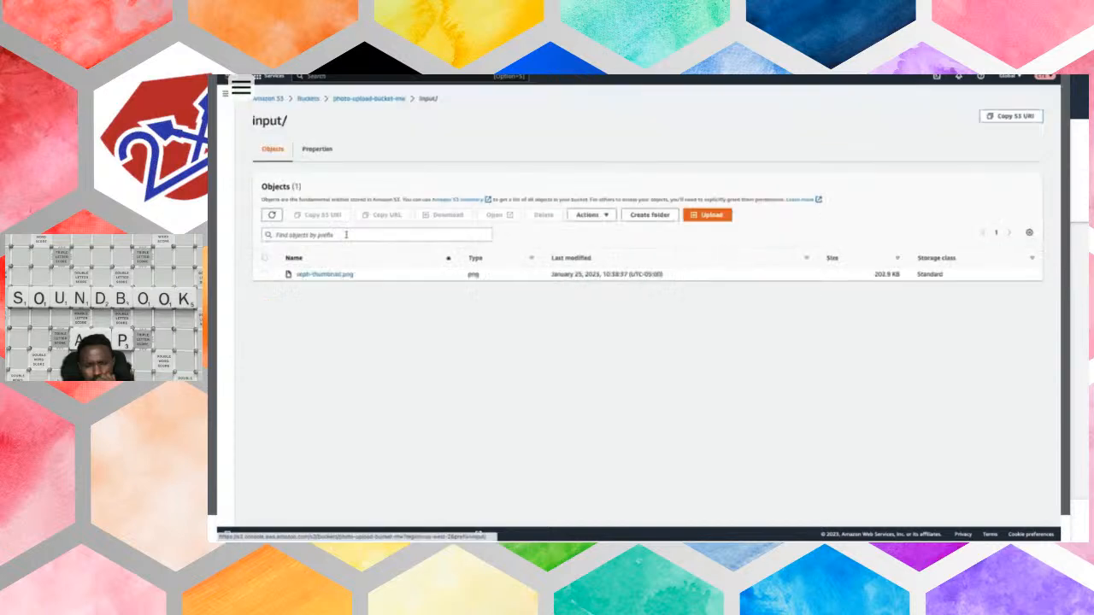
left_click(379, 99)
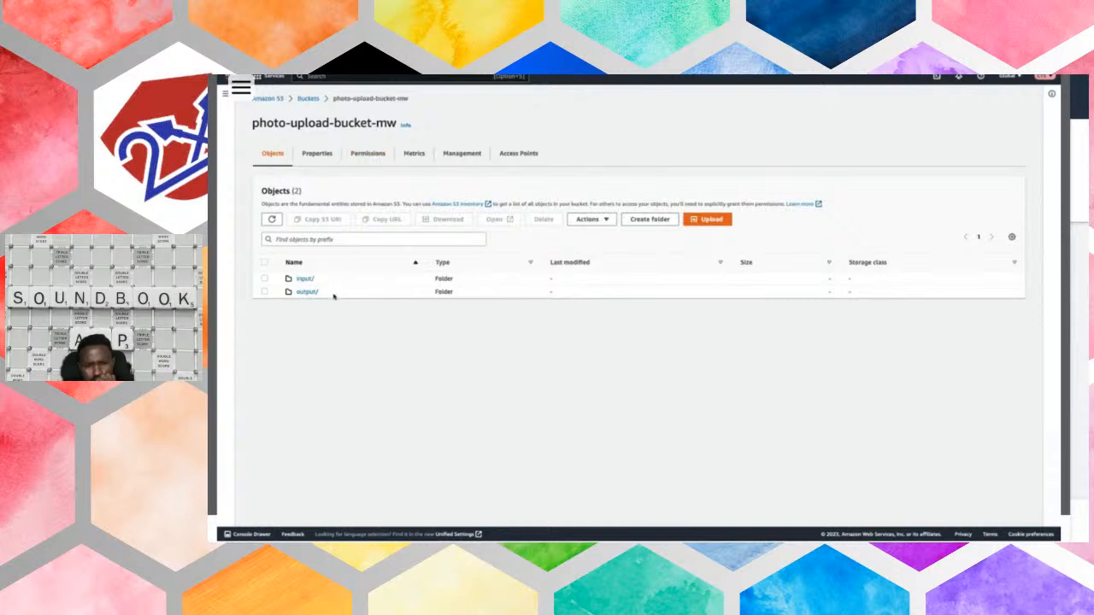
left_click(306, 291)
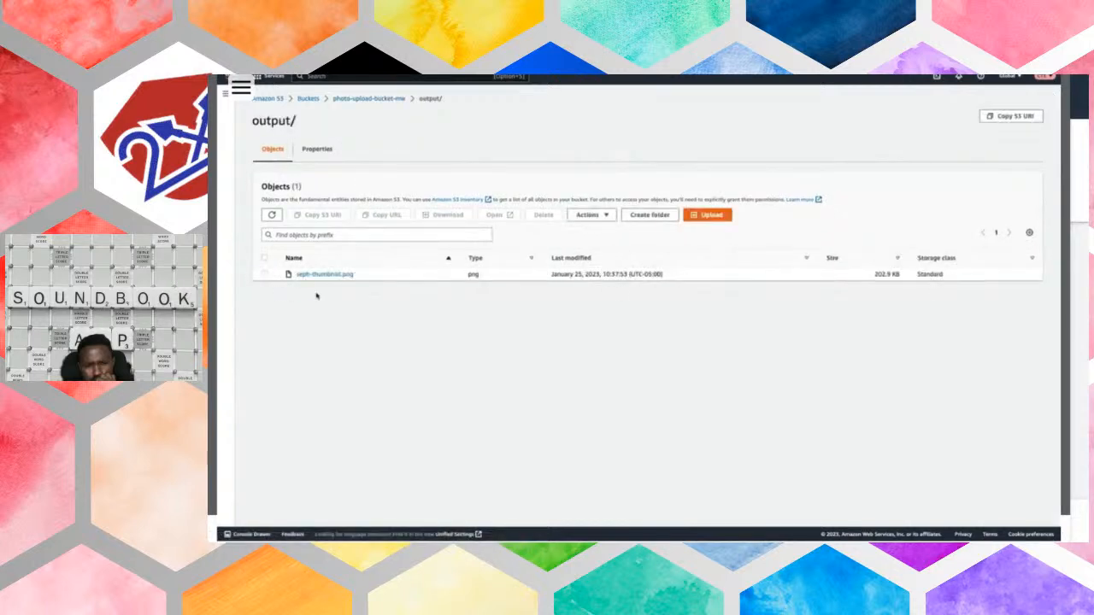